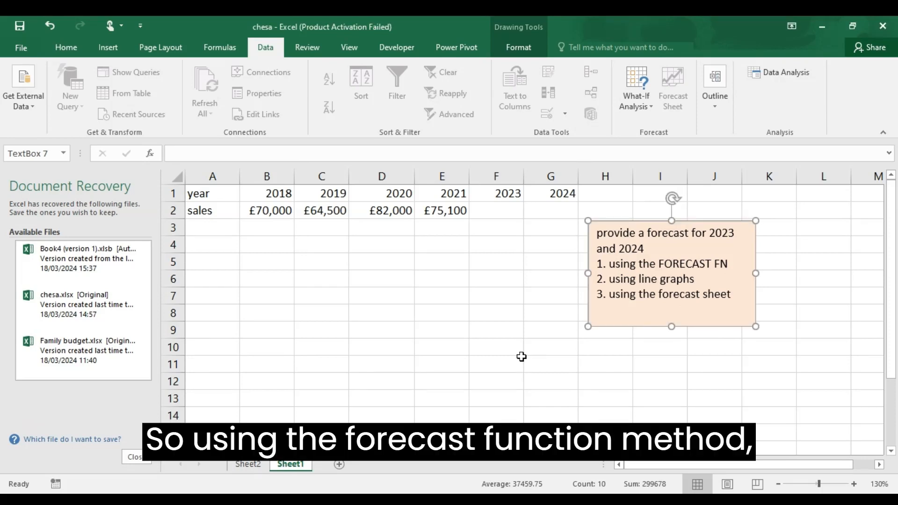
- Forecast the 2023 sales in F2 with =FORECAST(F1,B2:E2,B1:E1), using the 2018–2021 sales and years as known values
{"action": "left_click", "coordinate": [501, 211]}
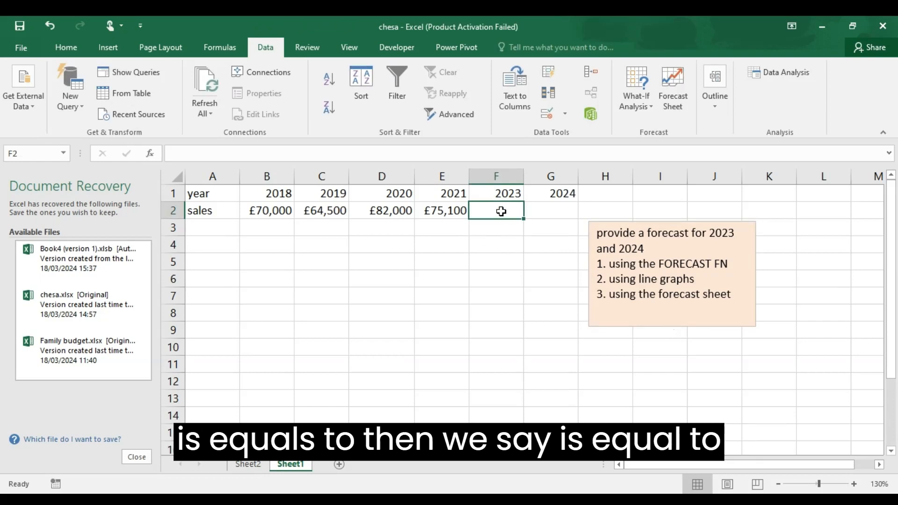
{"action": "type", "text": "=fo"}
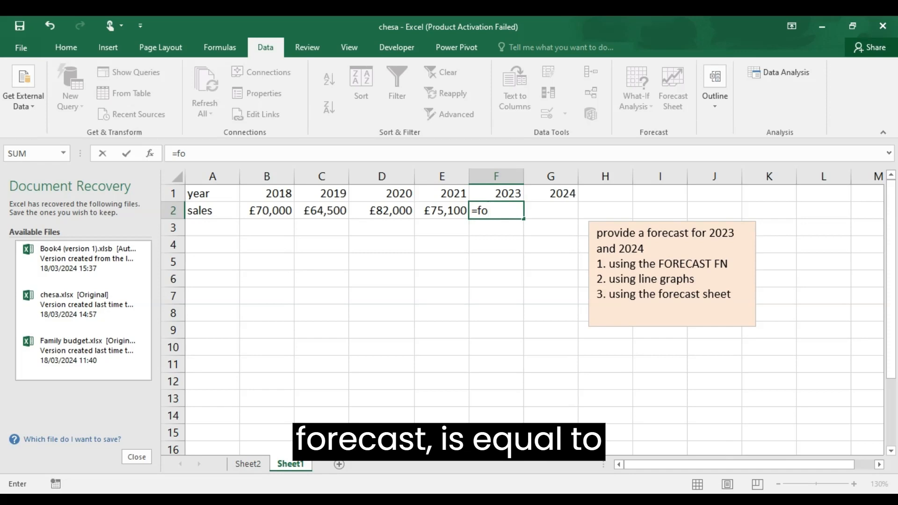
{"action": "key", "text": "Tab"}
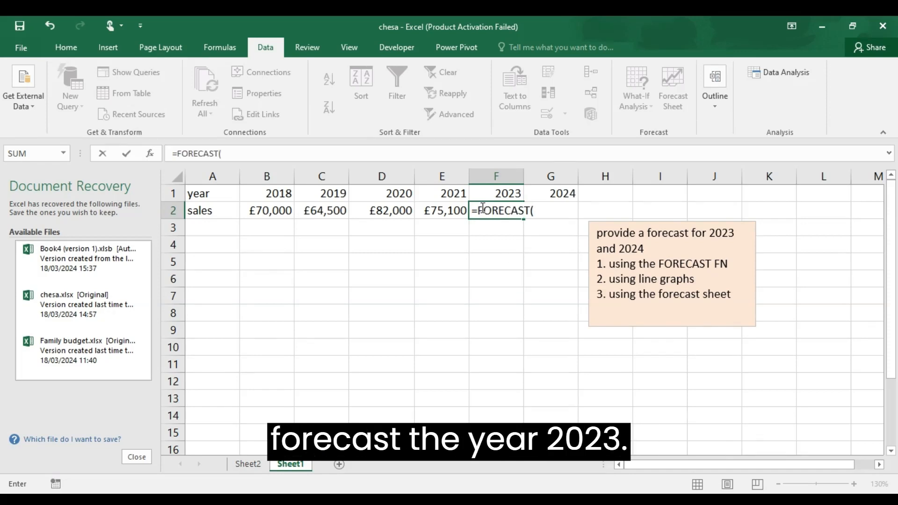
{"action": "left_click", "coordinate": [486, 193]}
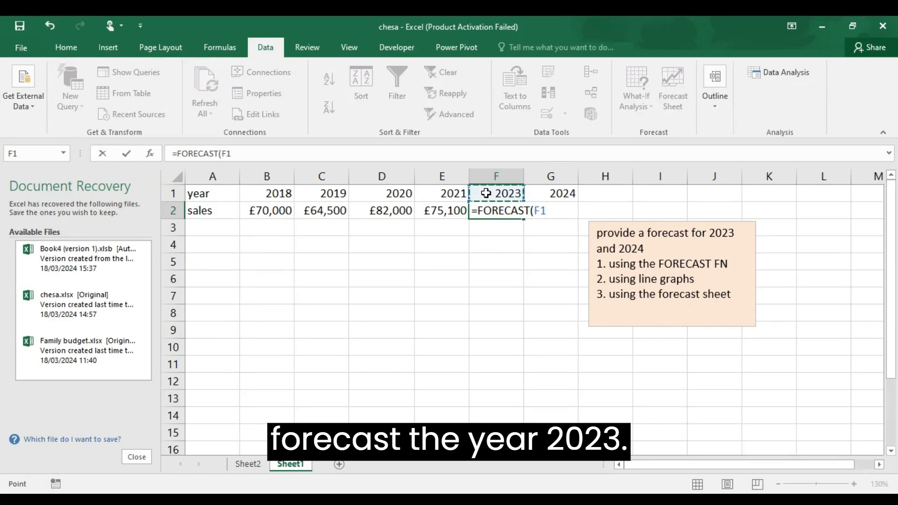
{"action": "type", "text": ","}
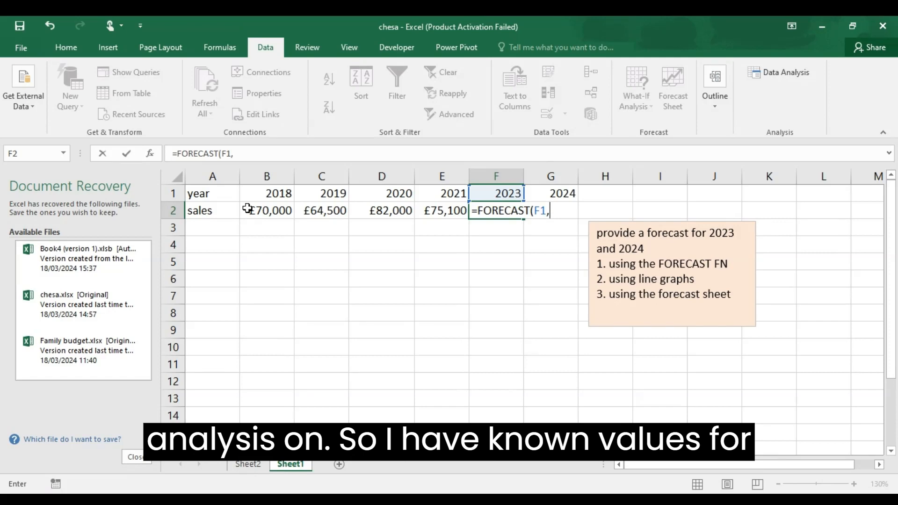
{"action": "left_click", "coordinate": [248, 209]}
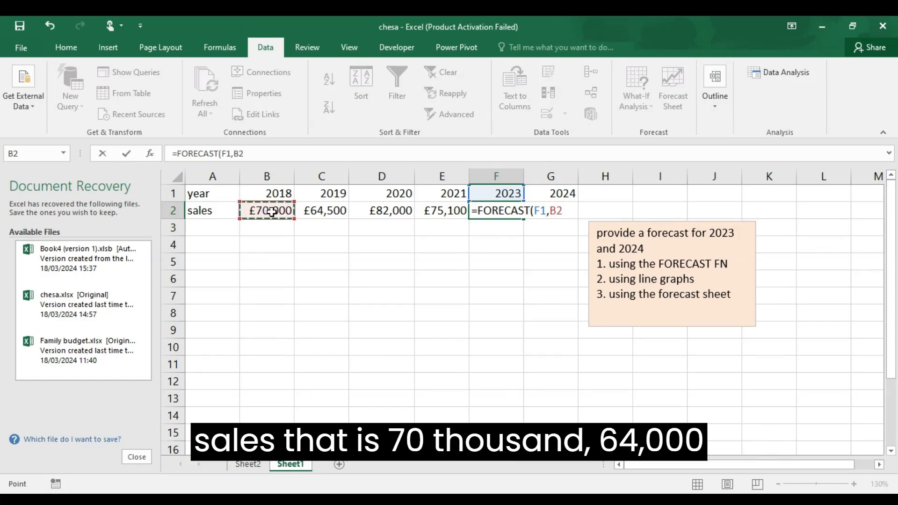
{"action": "left_click_drag", "start_coordinate": [271, 211], "coordinate": [433, 214]}
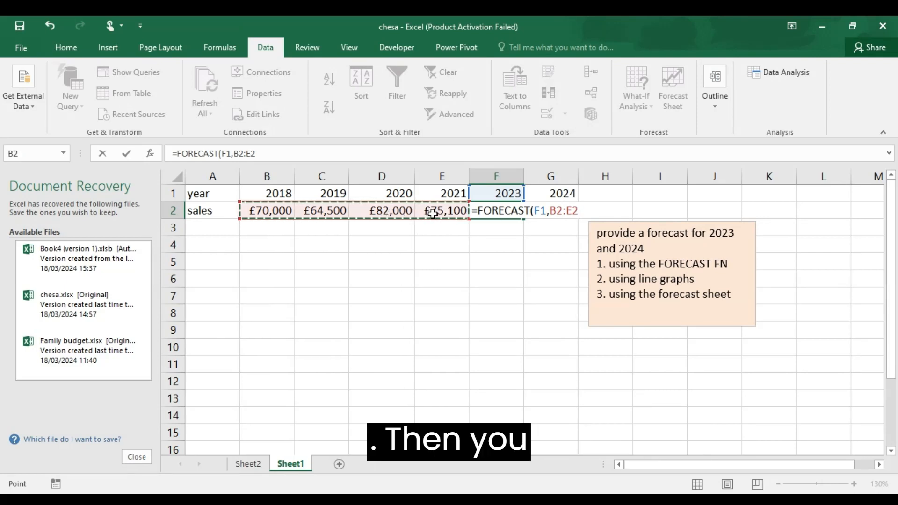
{"action": "type", "text": ","}
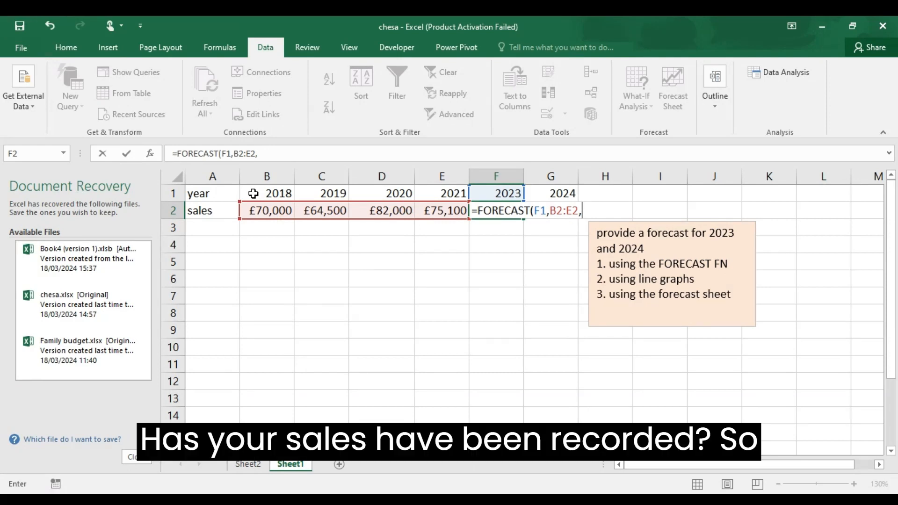
{"action": "left_click_drag", "start_coordinate": [253, 194], "coordinate": [427, 194]}
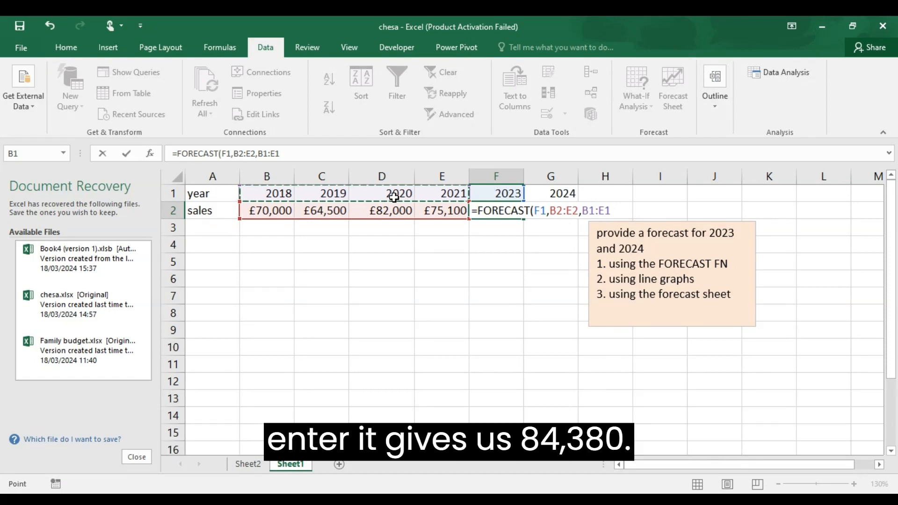
{"action": "key", "text": "Return"}
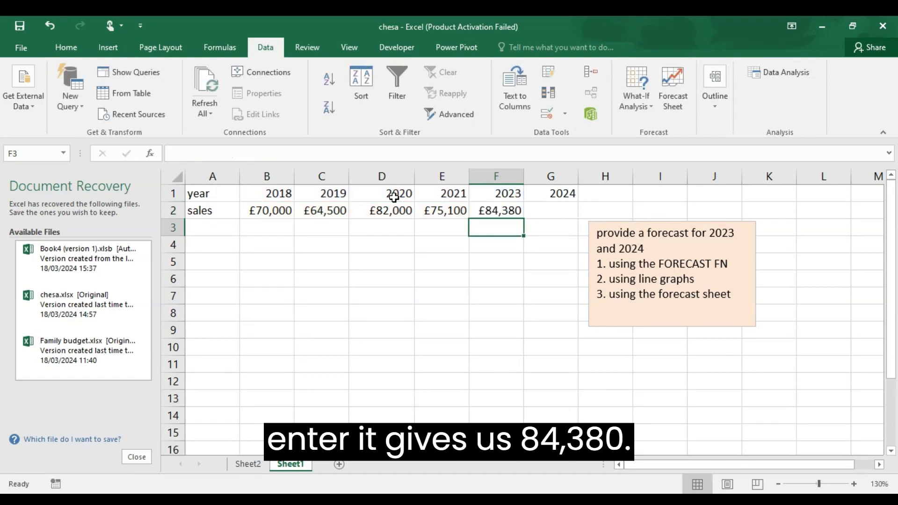
{"action": "left_click", "coordinate": [503, 209]}
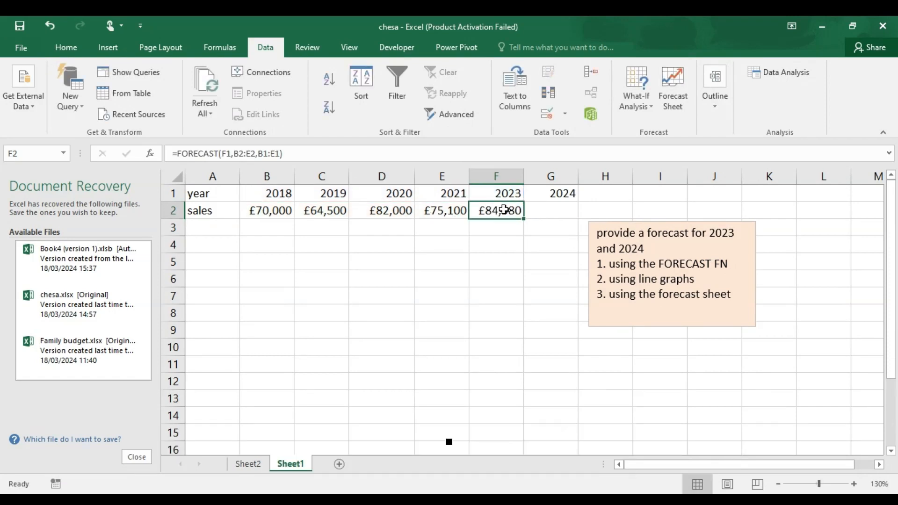
- Try filling the 2023 forecast formula from F2 across into G2 for 2024, and undo the fill
{"action": "left_click", "coordinate": [545, 210]}
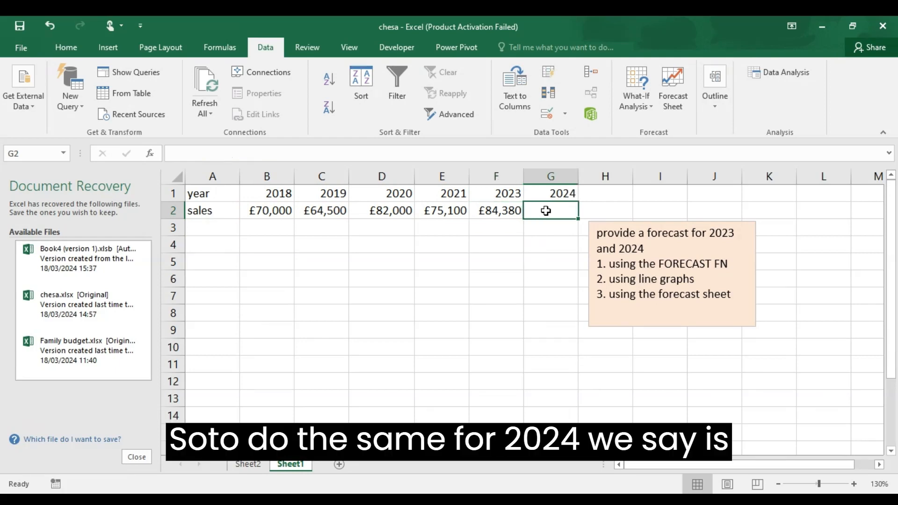
{"action": "type", "text": "="}
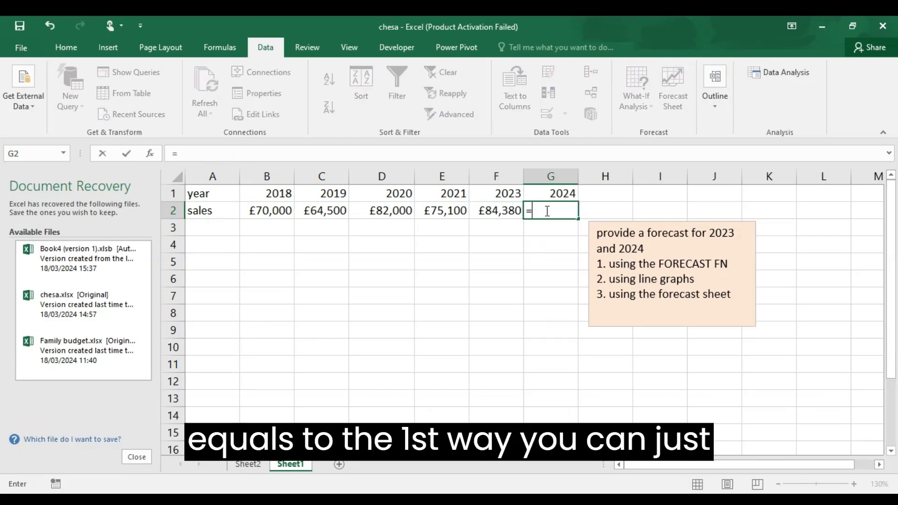
{"action": "key", "text": "Escape"}
{"action": "left_click", "coordinate": [518, 211]}
{"action": "left_click_drag", "start_coordinate": [524, 218], "coordinate": [578, 218]}
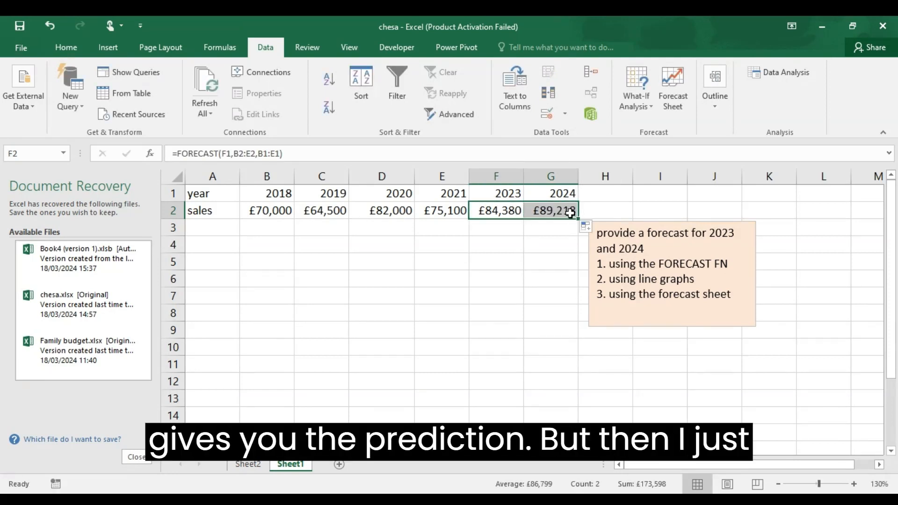
{"action": "left_click", "coordinate": [570, 212]}
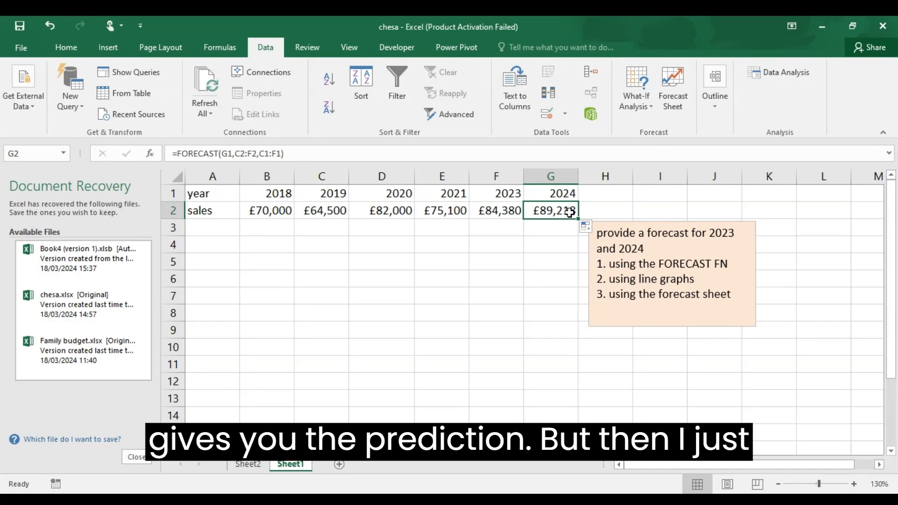
{"action": "key", "text": "ctrl+z"}
- Forecast the 2024 sales in G2 with =FORECAST(G1,B2:F2,B1:F1), using the sales and years through 2023 as known values
{"action": "left_click", "coordinate": [556, 212]}
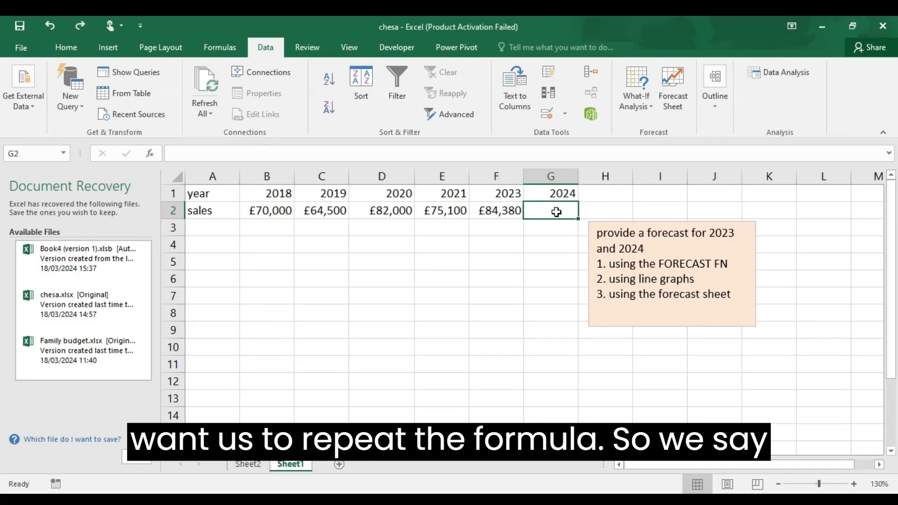
{"action": "type", "text": "=fo"}
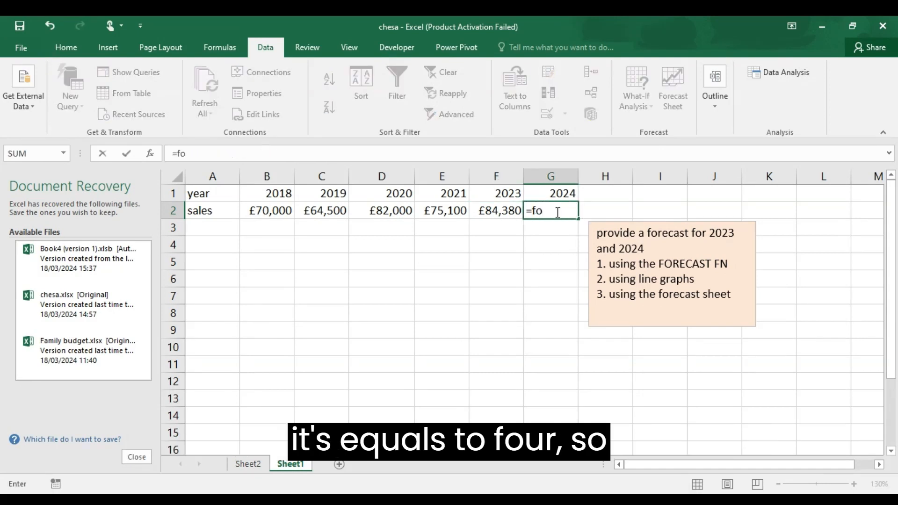
{"action": "key", "text": "Tab"}
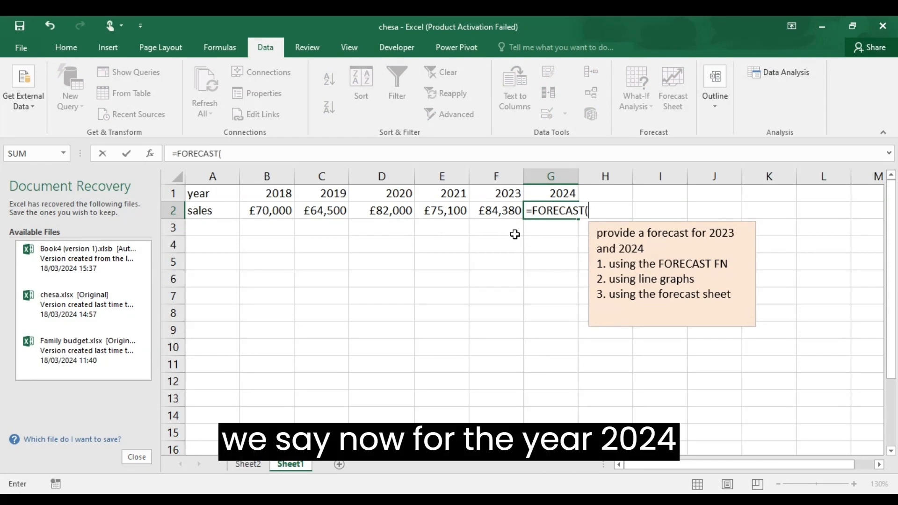
{"action": "left_click", "coordinate": [553, 192]}
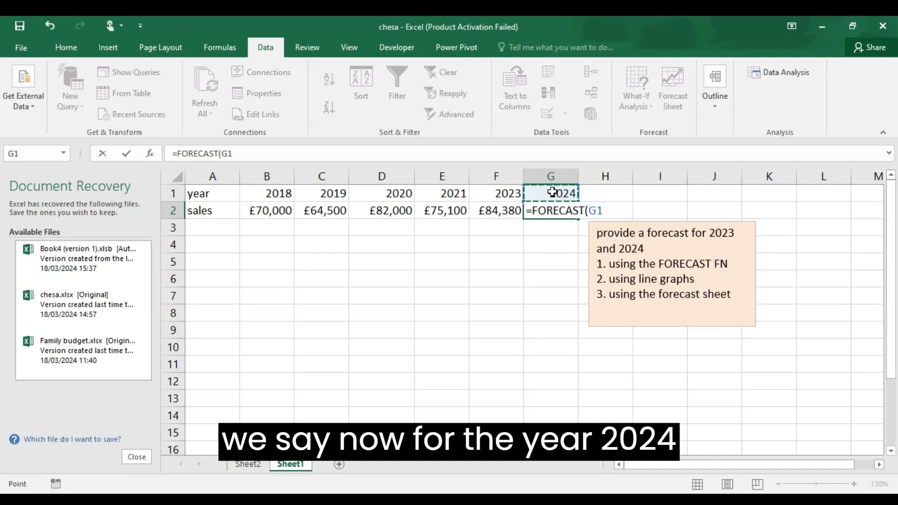
{"action": "type", "text": ","}
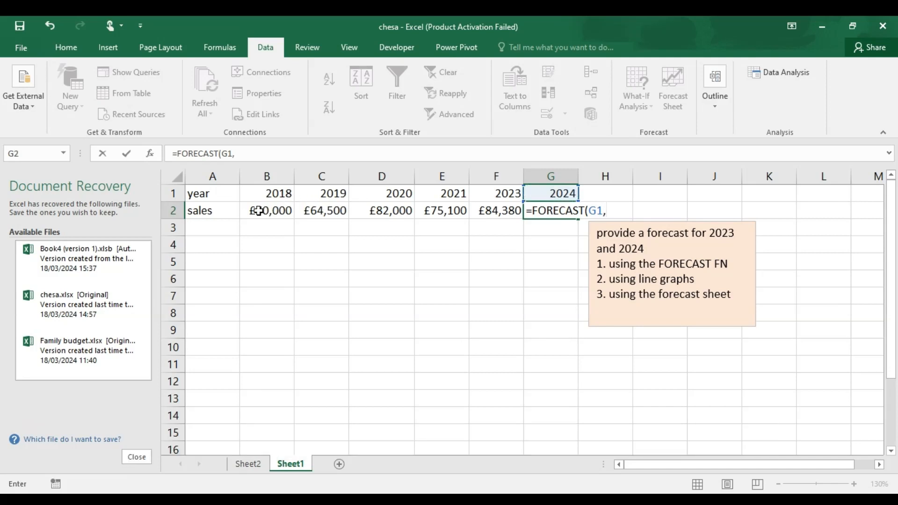
{"action": "left_click_drag", "start_coordinate": [259, 211], "coordinate": [478, 215]}
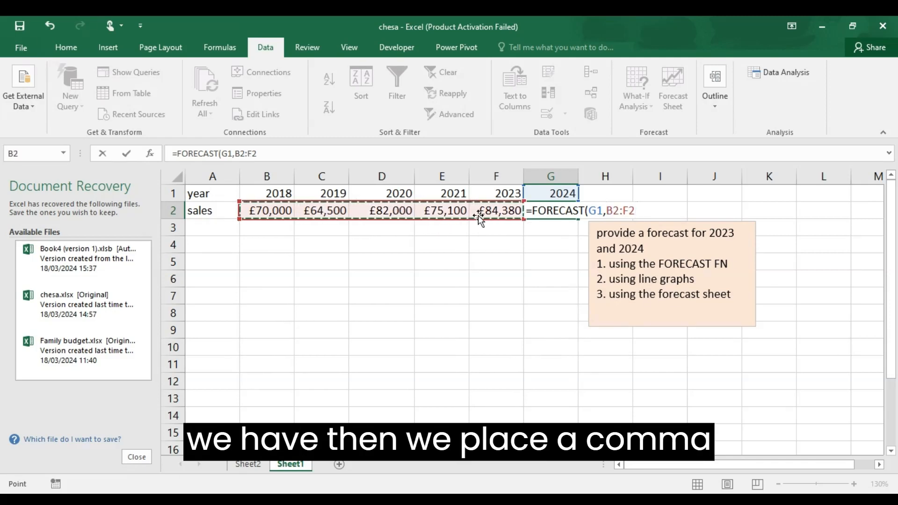
{"action": "type", "text": ","}
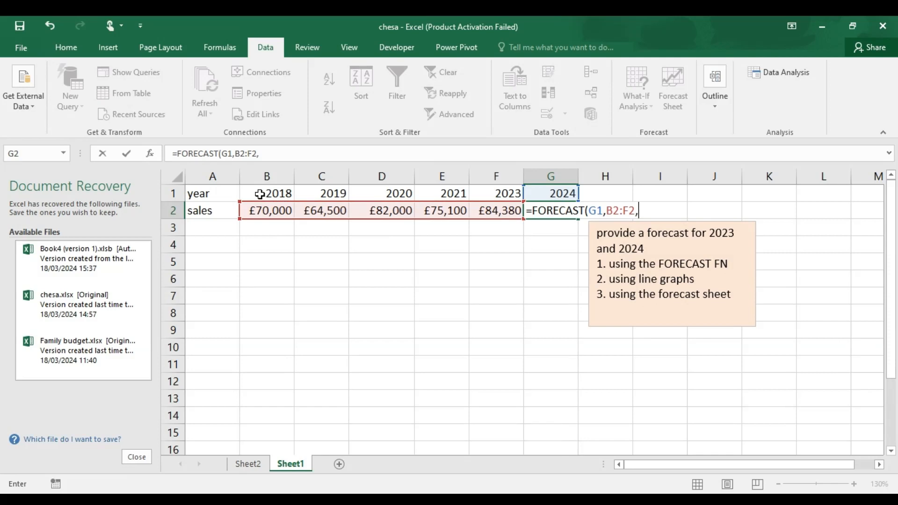
{"action": "left_click_drag", "start_coordinate": [260, 194], "coordinate": [489, 195]}
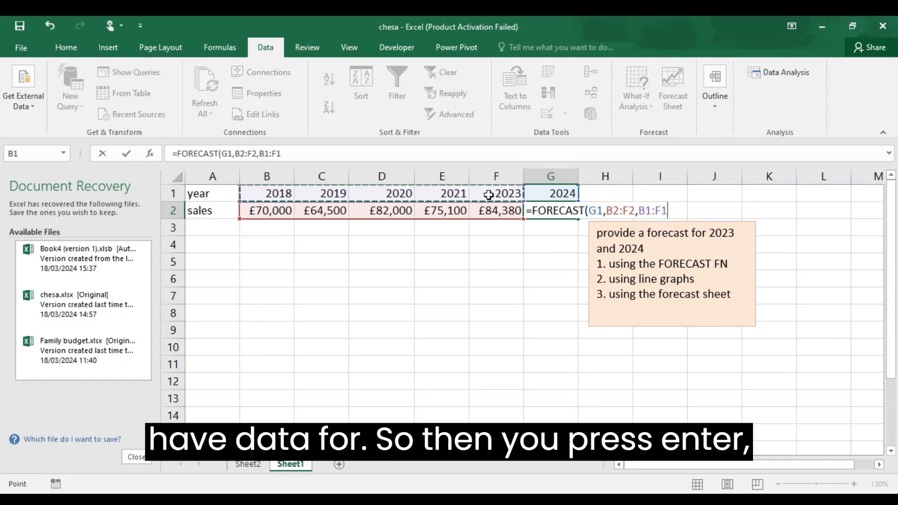
{"action": "key", "text": "Return"}
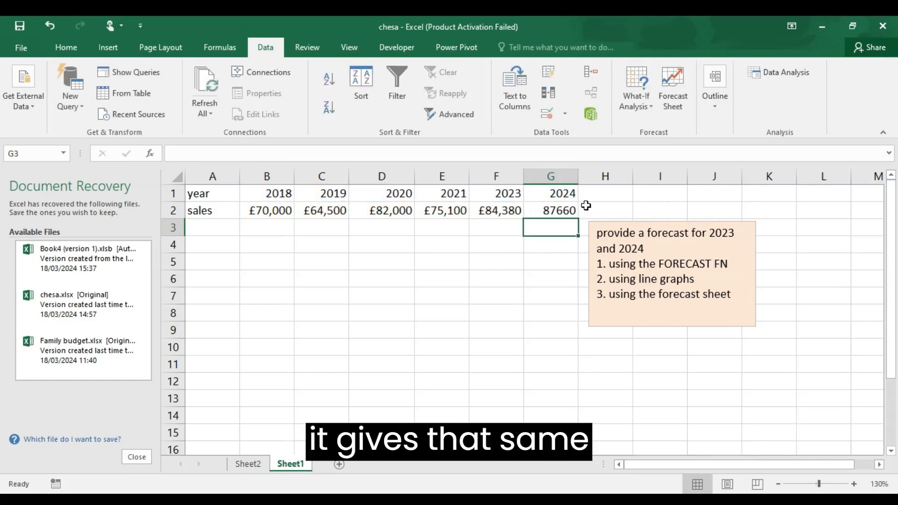
{"action": "left_click", "coordinate": [568, 207]}
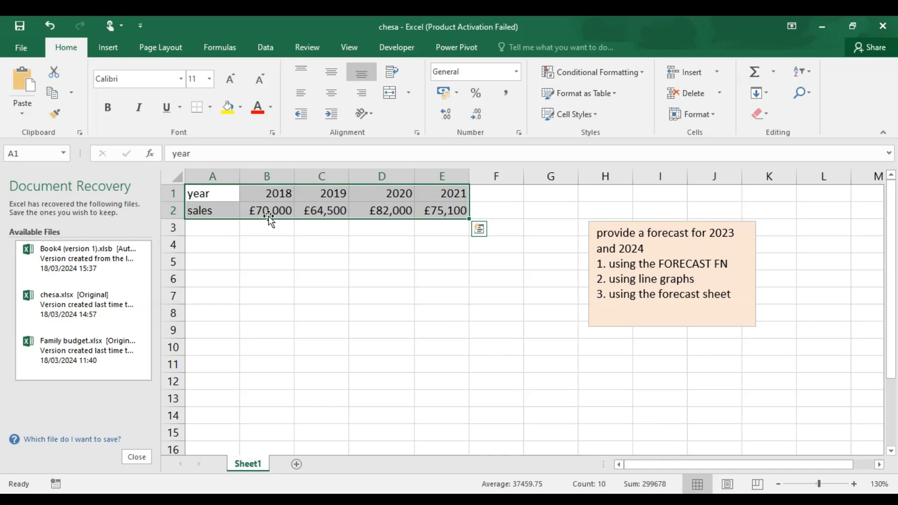
- Insert the recommended line chart for the year and sales data in A1:E2 and place it just below the data
{"action": "left_click_drag", "start_coordinate": [212, 193], "coordinate": [451, 203]}
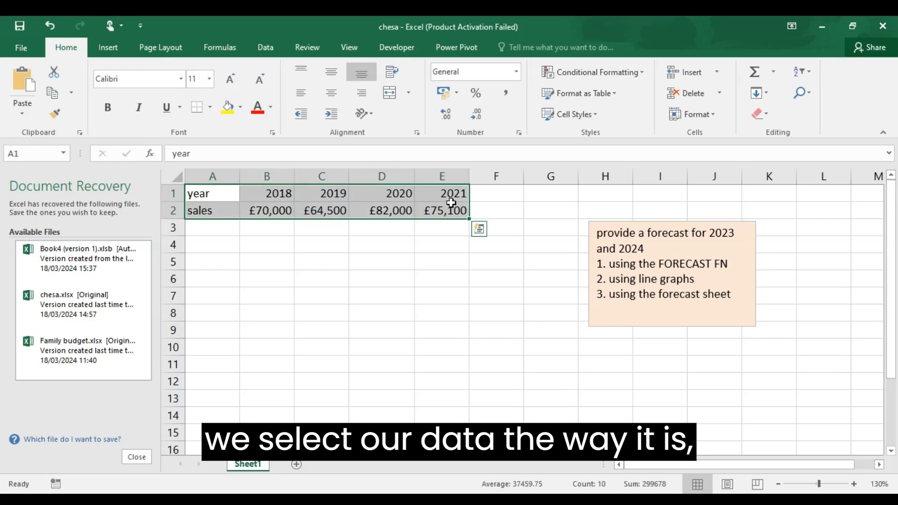
{"action": "left_click", "coordinate": [105, 48]}
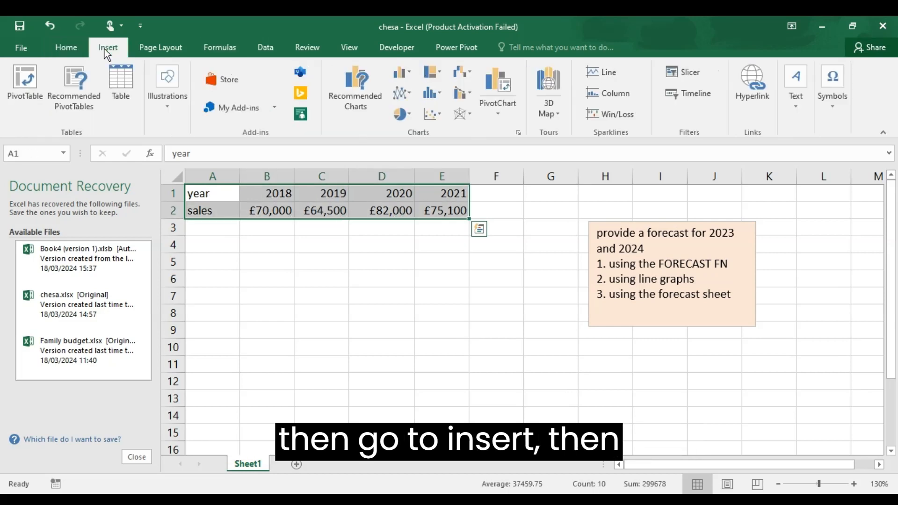
{"action": "left_click", "coordinate": [369, 93]}
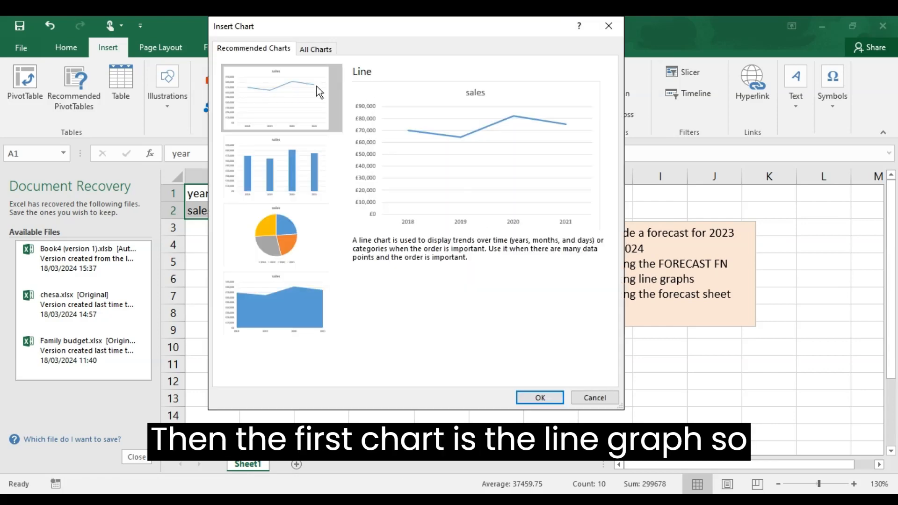
{"action": "left_click", "coordinate": [540, 399]}
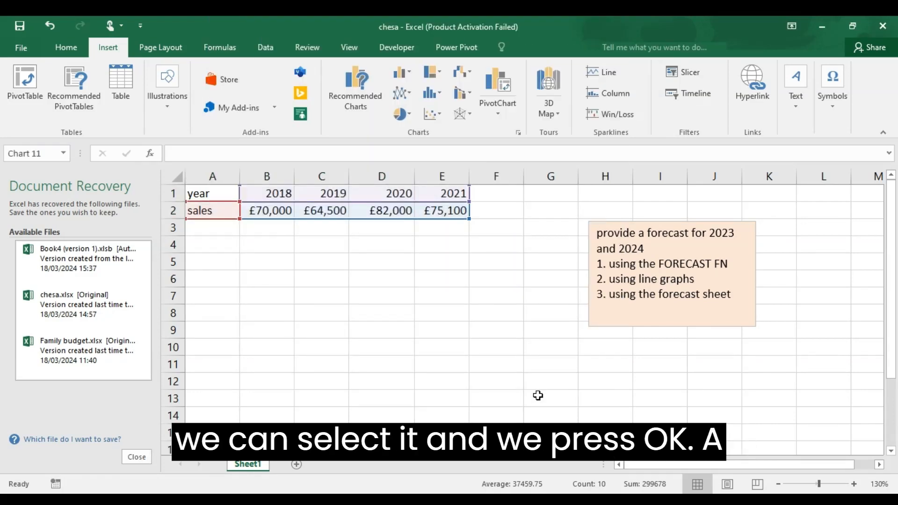
{"action": "left_click_drag", "start_coordinate": [749, 208], "coordinate": [657, 252]}
{"action": "left_click_drag", "start_coordinate": [530, 263], "coordinate": [456, 229]}
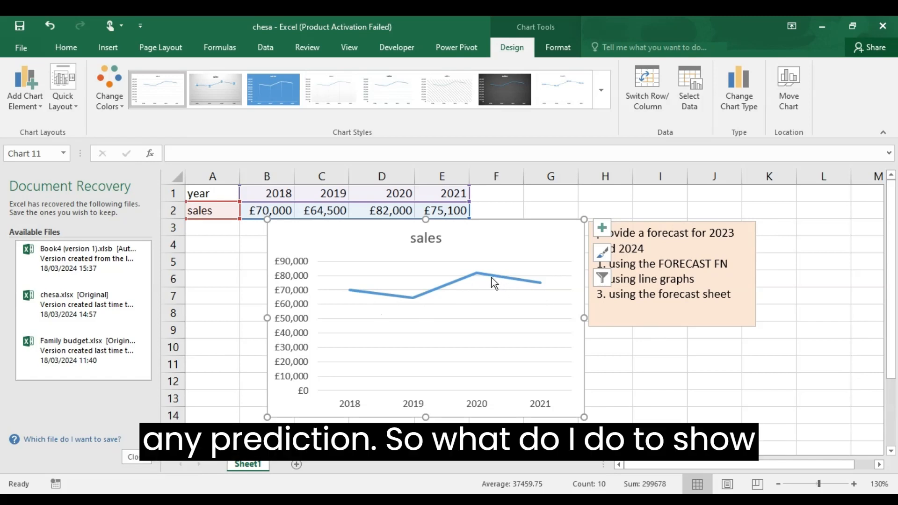
- Add a trendline to the sales series in the line chart and set its type to Exponential
{"action": "left_click", "coordinate": [479, 274]}
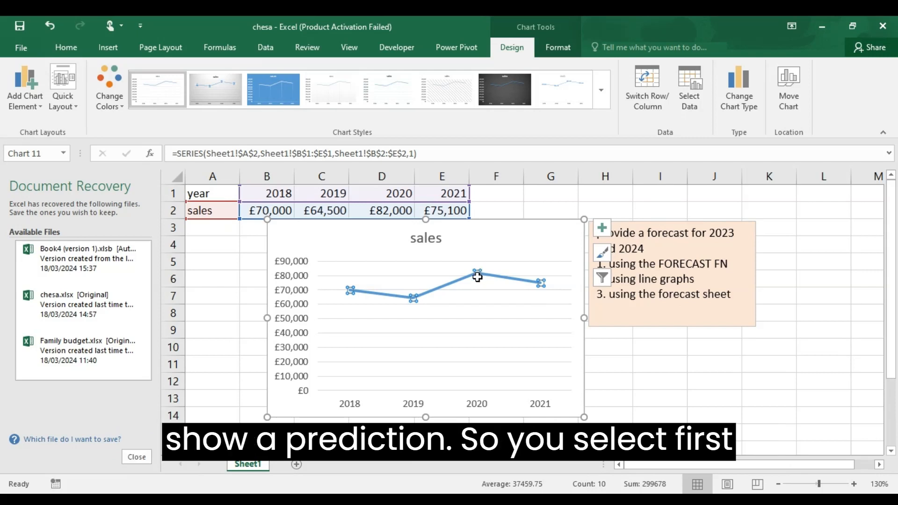
{"action": "left_click", "coordinate": [479, 275]}
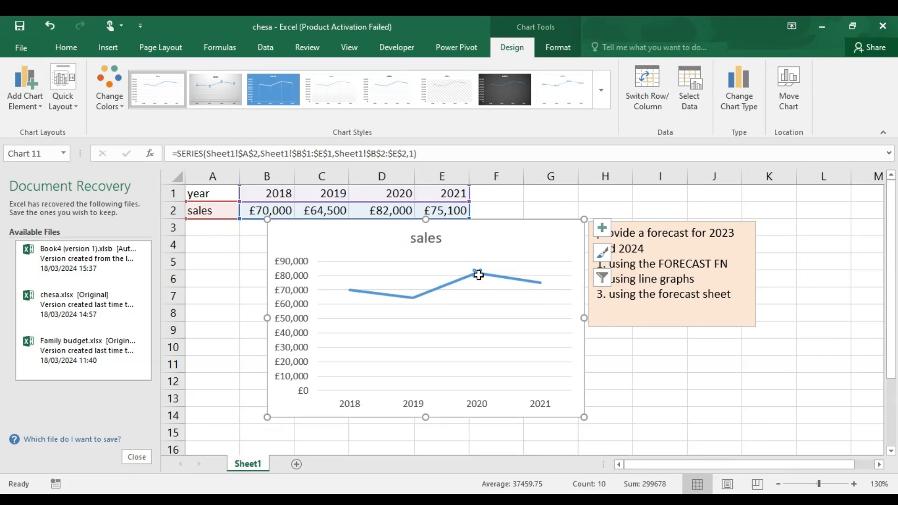
{"action": "right_click", "coordinate": [478, 275]}
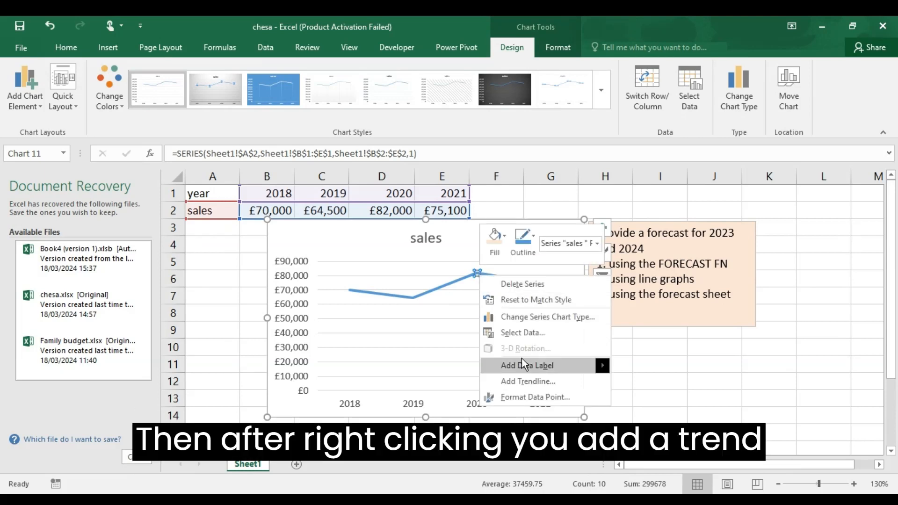
{"action": "left_click", "coordinate": [539, 380]}
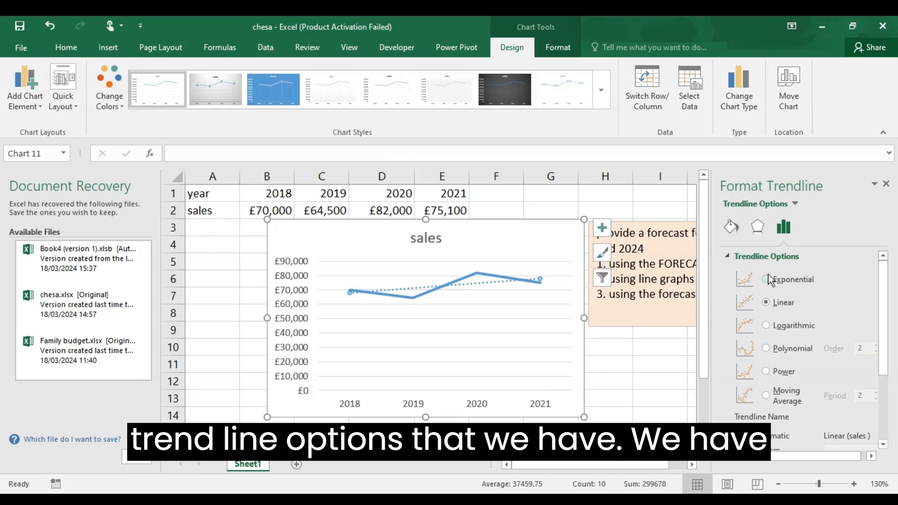
{"action": "left_click", "coordinate": [766, 278]}
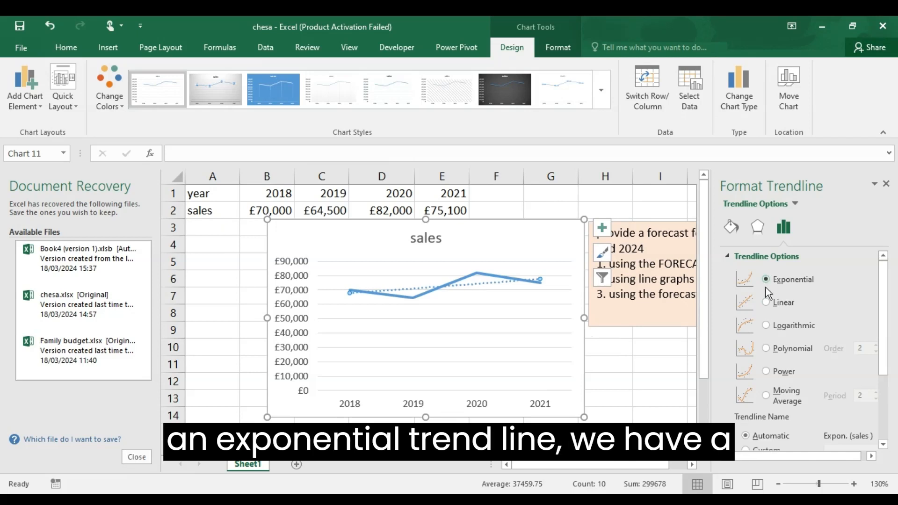
- Try the Linear, Logarithmic, Polynomial, Power and Moving Average trendline types on the sales series, ending on Linear
{"action": "left_click", "coordinate": [767, 301]}
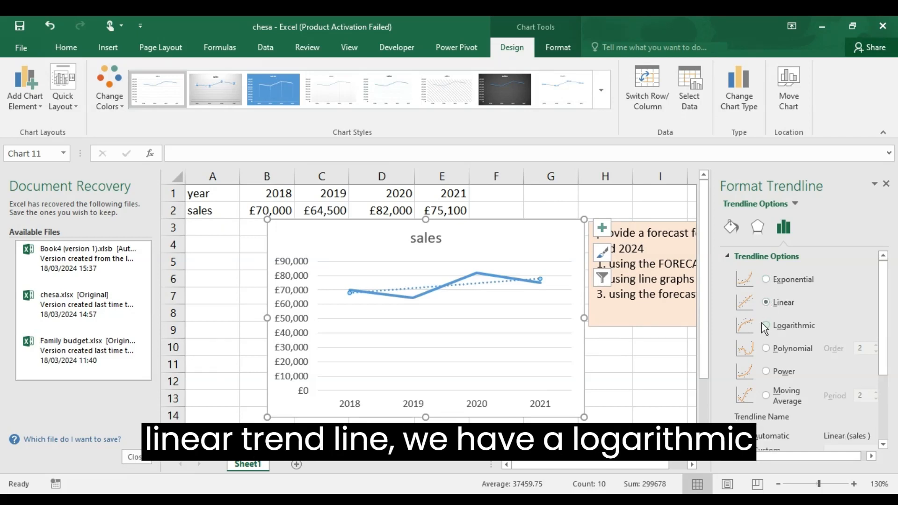
{"action": "left_click", "coordinate": [764, 327]}
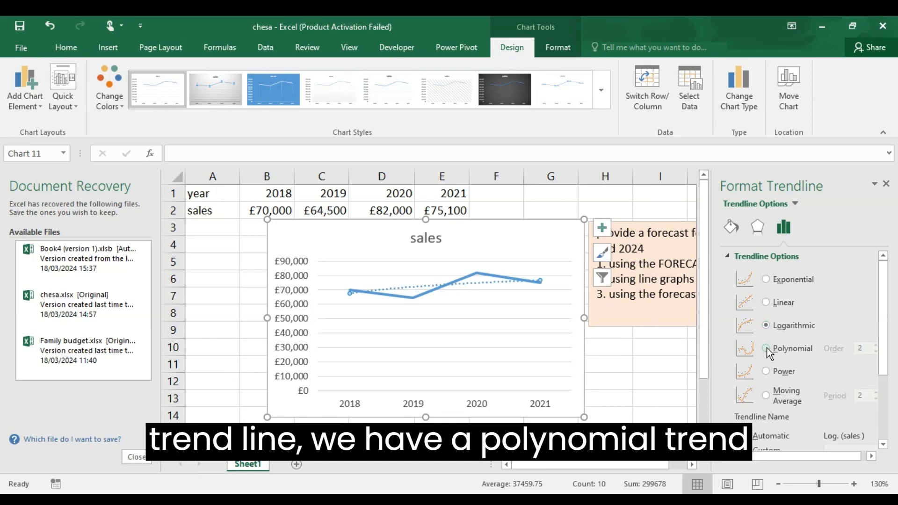
{"action": "left_click", "coordinate": [766, 348]}
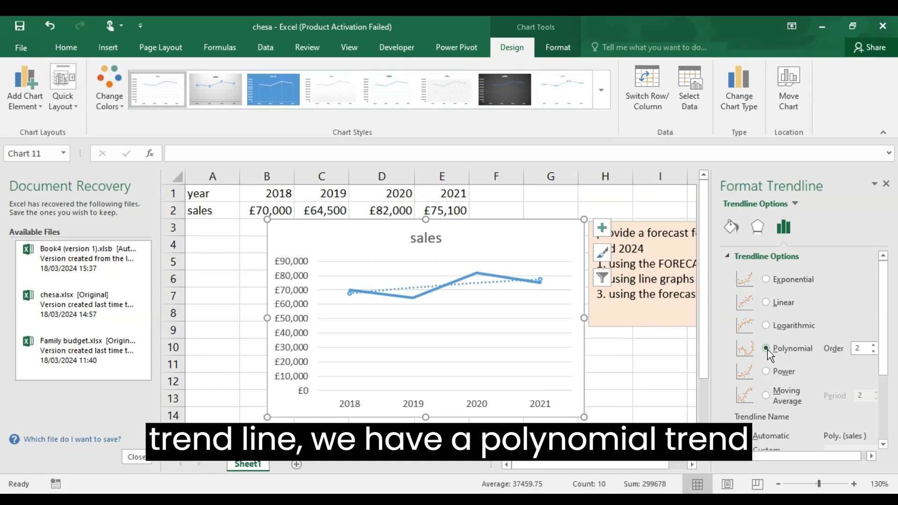
{"action": "left_click", "coordinate": [766, 372]}
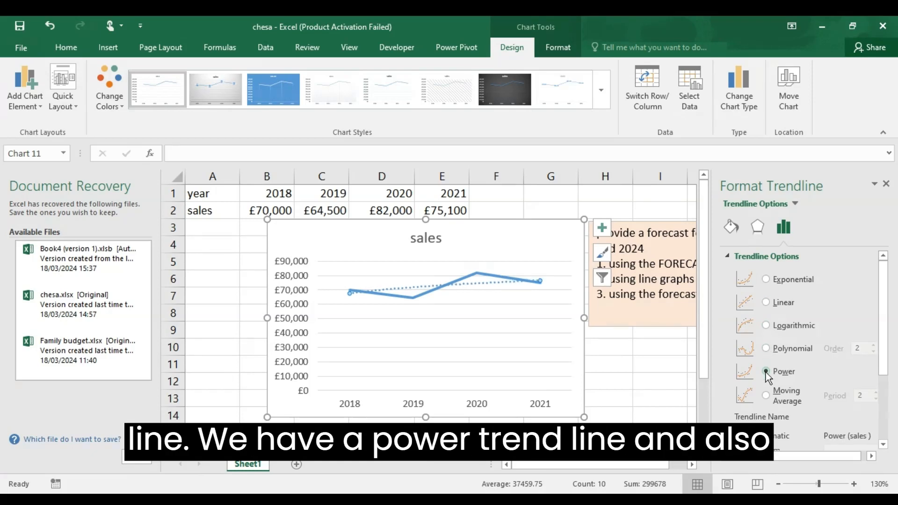
{"action": "left_click", "coordinate": [766, 396]}
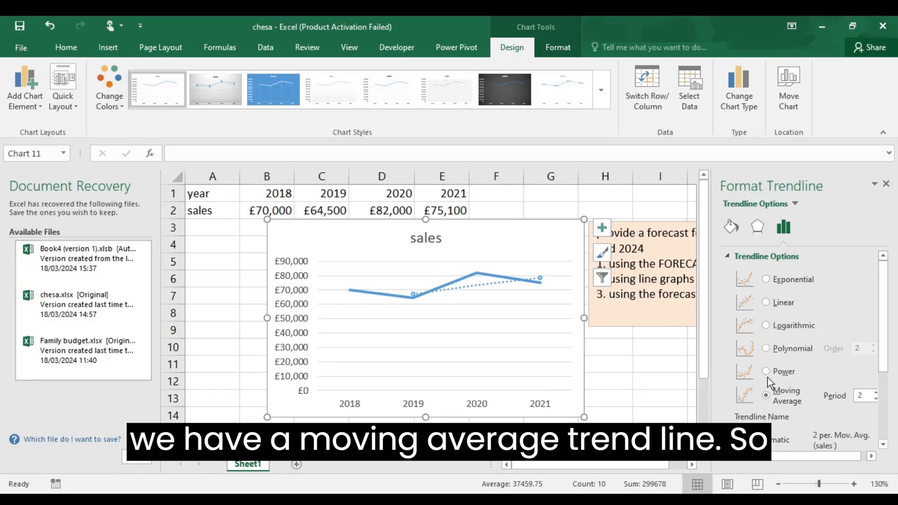
{"action": "left_click", "coordinate": [766, 372]}
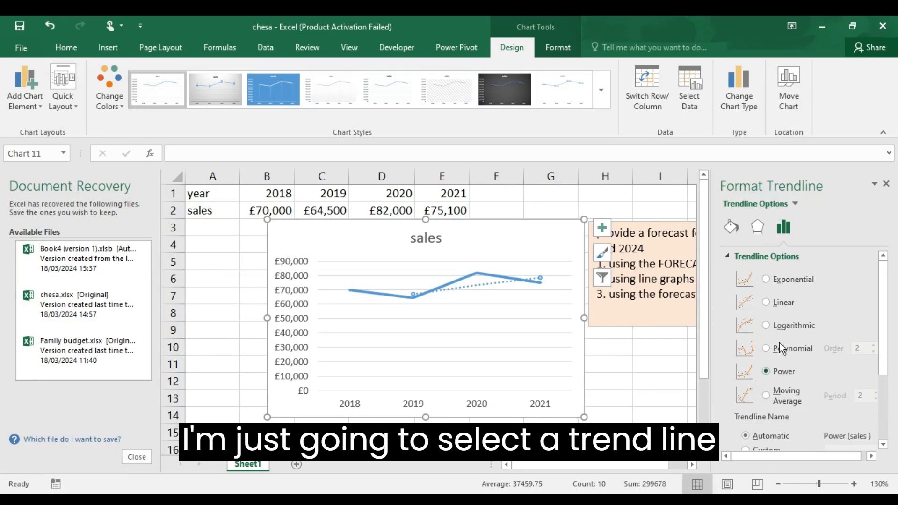
{"action": "left_click", "coordinate": [766, 303]}
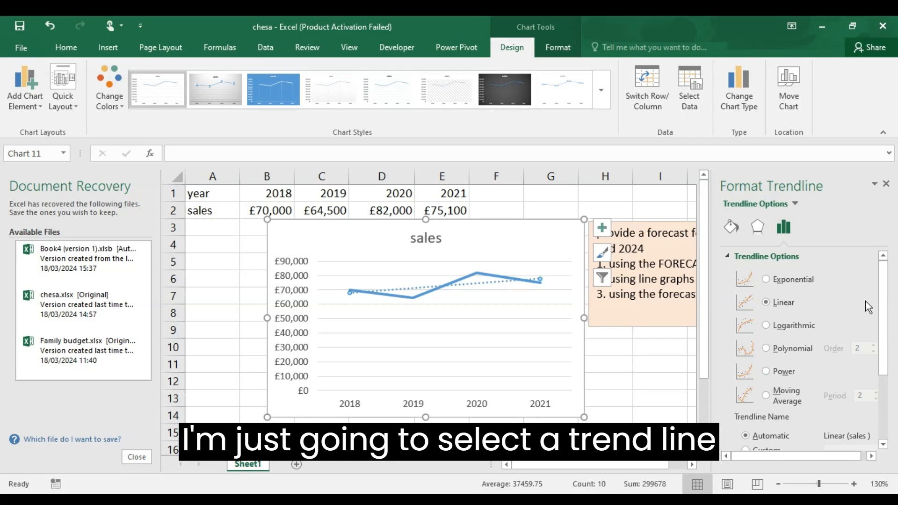
- Display the trendline's R-squared value on the sales line chart
{"action": "left_click_drag", "start_coordinate": [885, 306], "coordinate": [890, 381]}
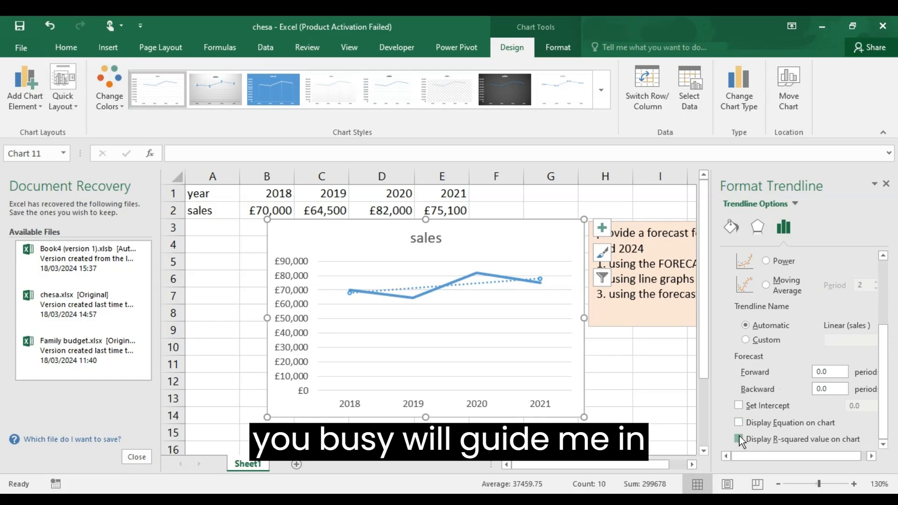
{"action": "left_click", "coordinate": [739, 439]}
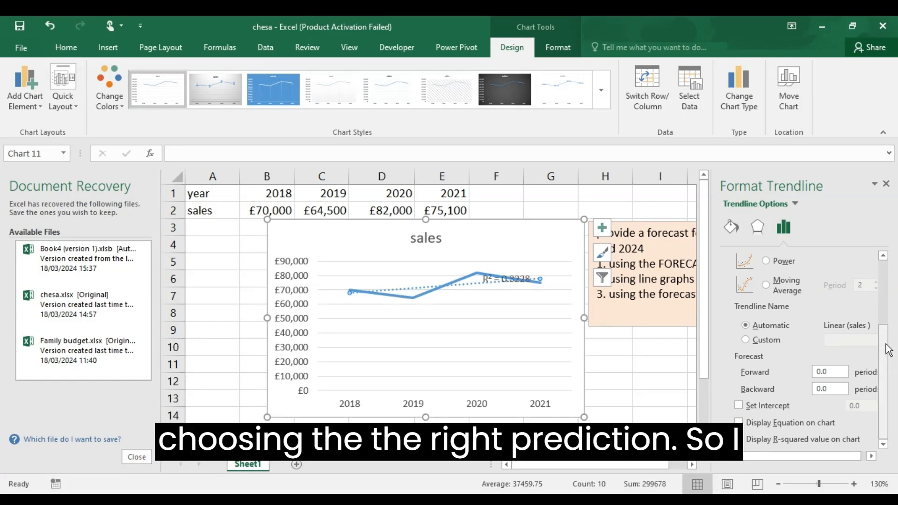
- Compare the R-squared values of the Exponential, Logarithmic, Polynomial and Power trendlines, and set the trendline type to Exponential
{"action": "left_click_drag", "start_coordinate": [889, 350], "coordinate": [889, 271]}
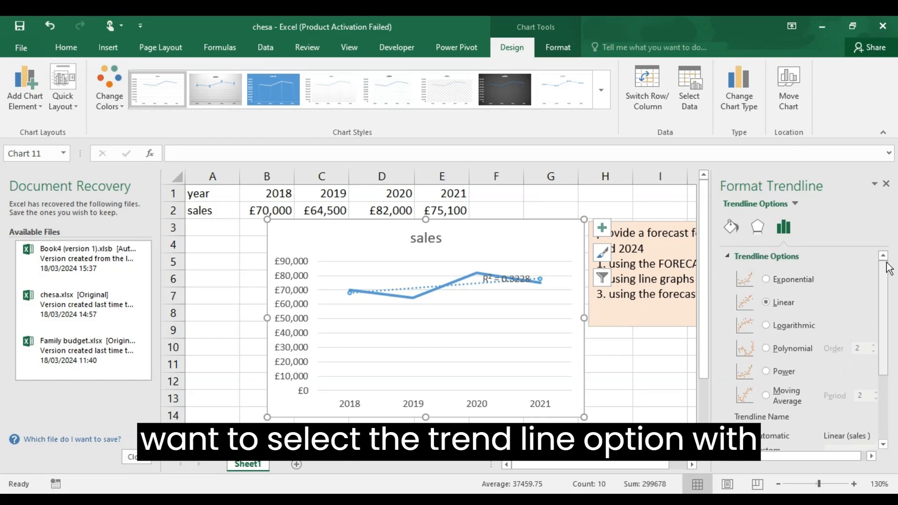
{"action": "left_click", "coordinate": [766, 280]}
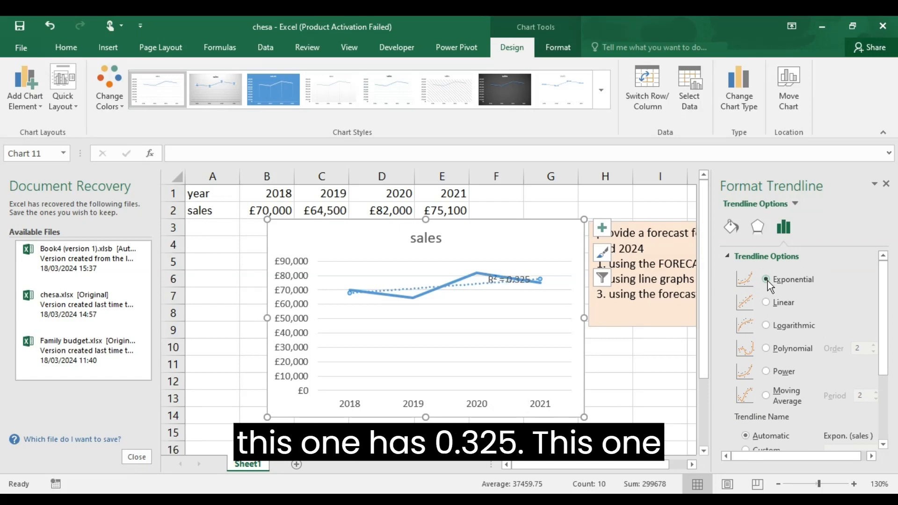
{"action": "left_click", "coordinate": [766, 326]}
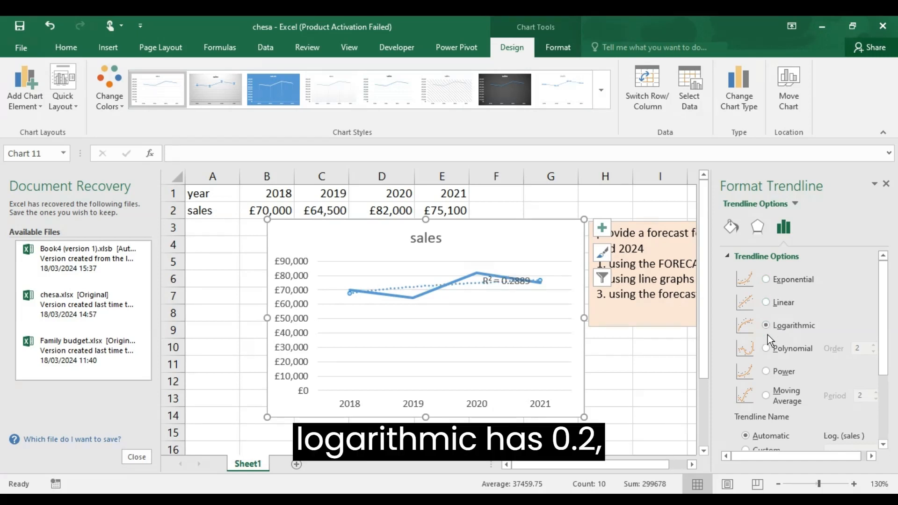
{"action": "left_click", "coordinate": [767, 348]}
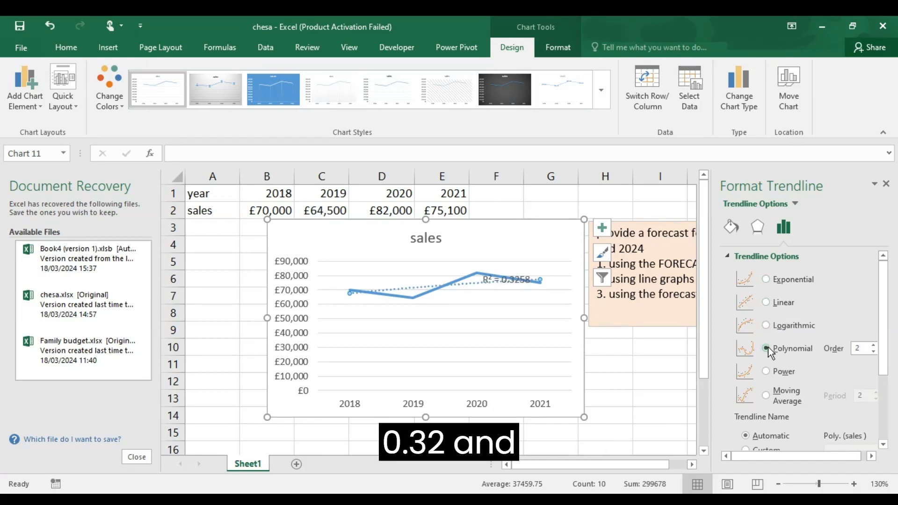
{"action": "left_click", "coordinate": [769, 373]}
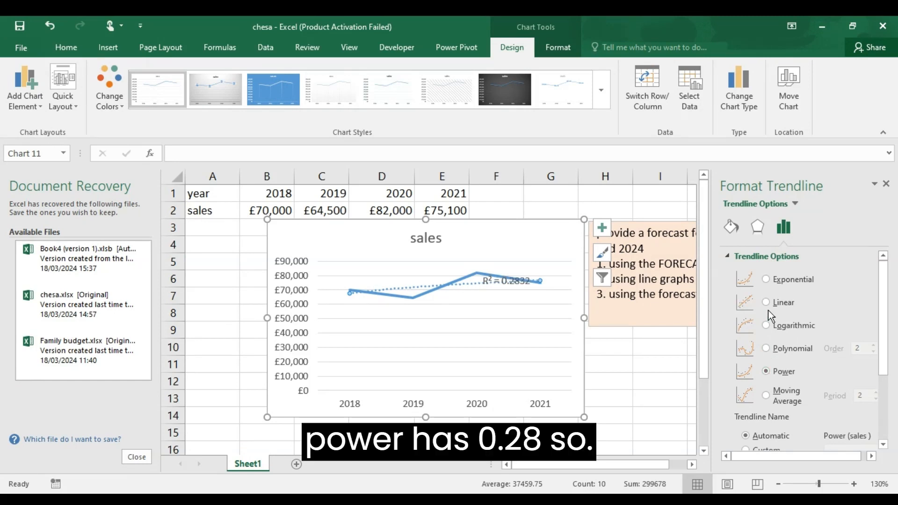
{"action": "left_click", "coordinate": [768, 282]}
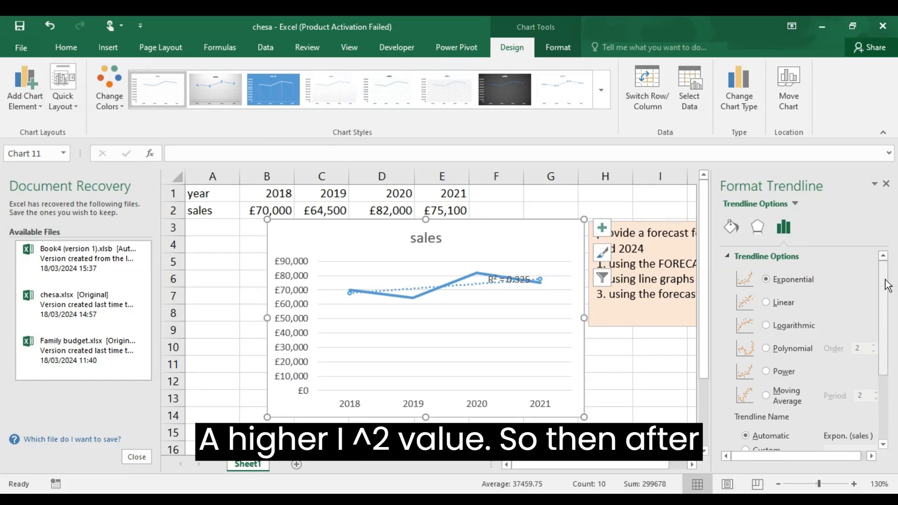
- Extend the sales trendline's forecast forward by 3 periods
{"action": "left_click_drag", "start_coordinate": [885, 283], "coordinate": [883, 360]}
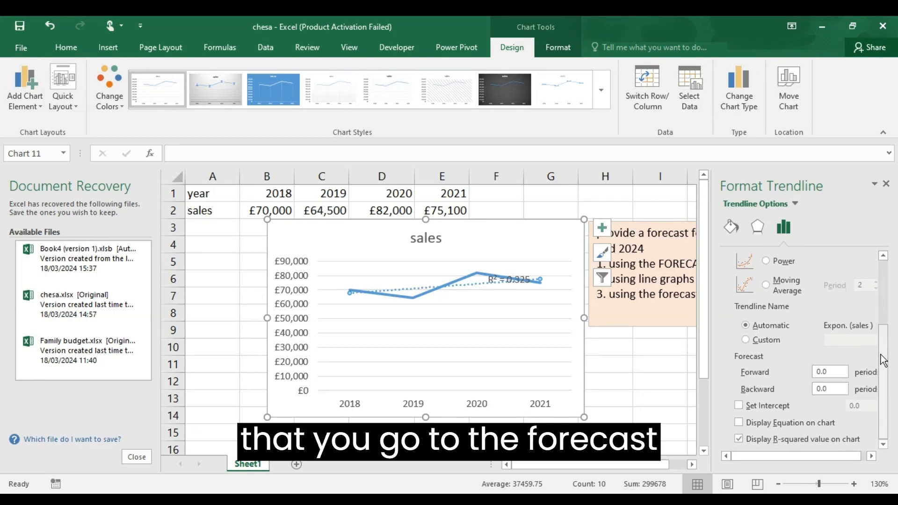
{"action": "left_click", "coordinate": [820, 371]}
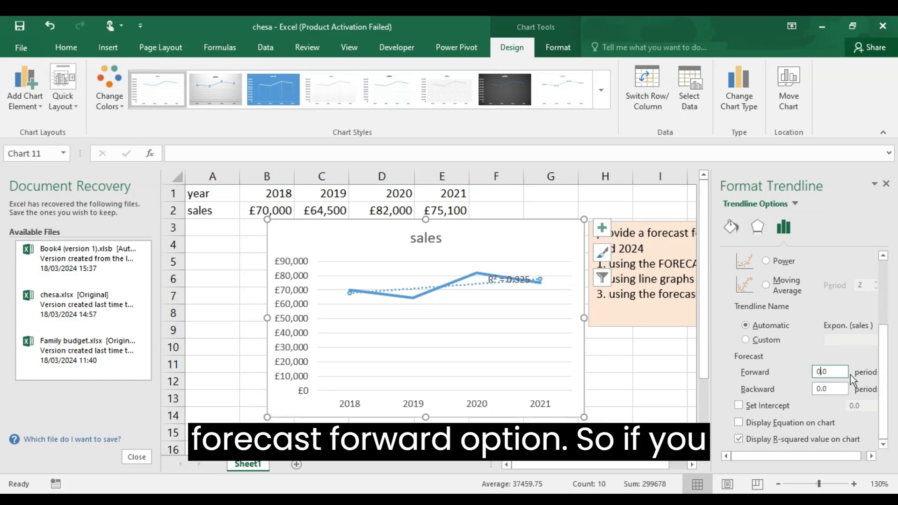
{"action": "key", "text": "BackSpace"}
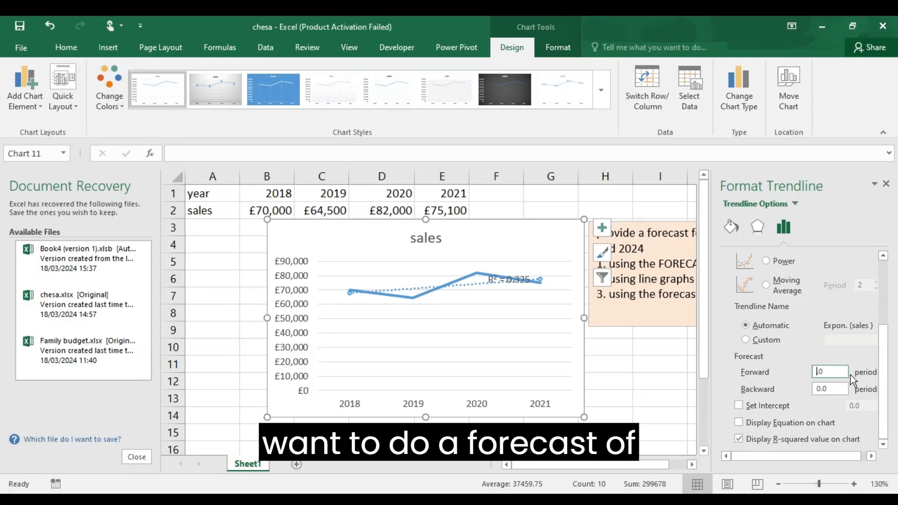
{"action": "key", "text": "Delete"}
{"action": "key", "text": "Delete"}
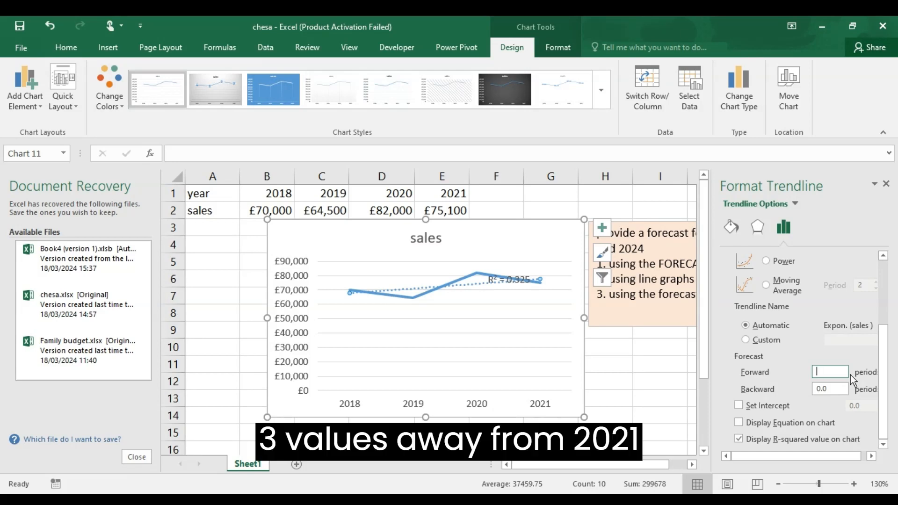
{"action": "type", "text": "3"}
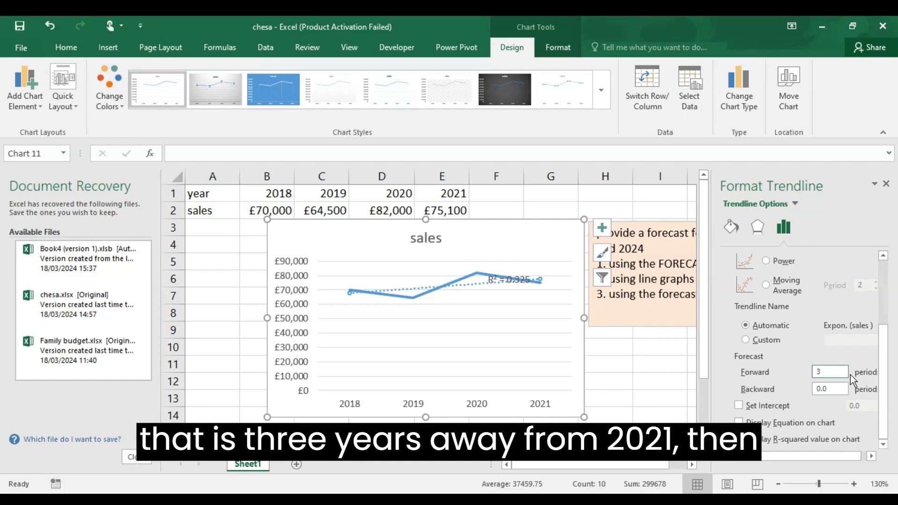
{"action": "key", "text": "Return"}
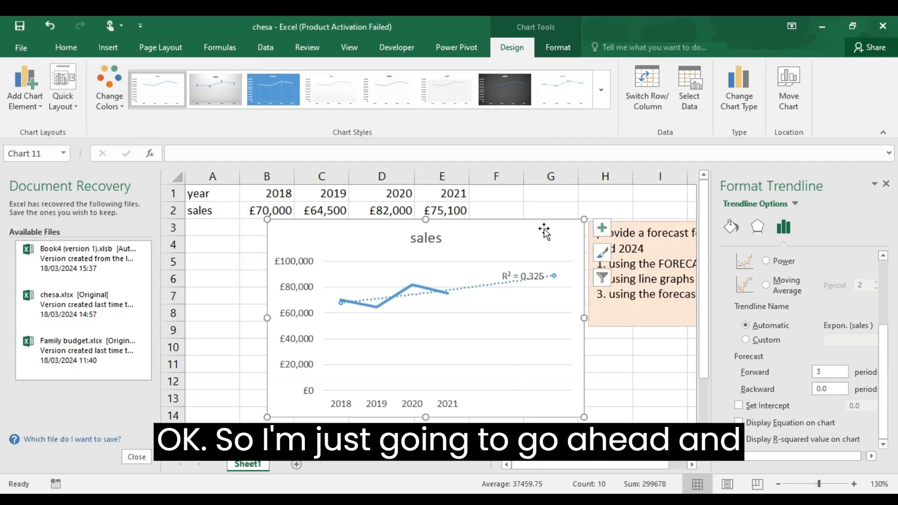
- Close the trendline formatting options and delete the sales line chart from the worksheet
{"action": "left_click", "coordinate": [885, 184]}
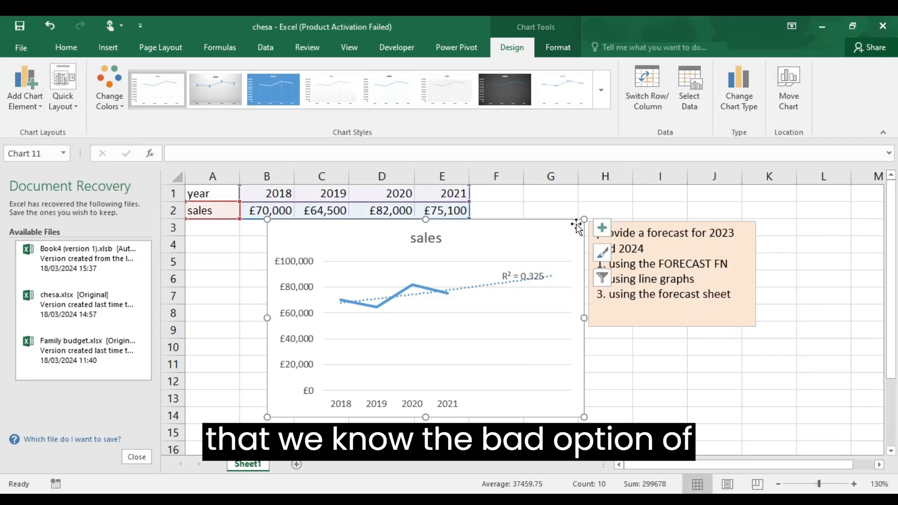
{"action": "key", "text": "Delete"}
{"action": "left_click", "coordinate": [501, 309]}
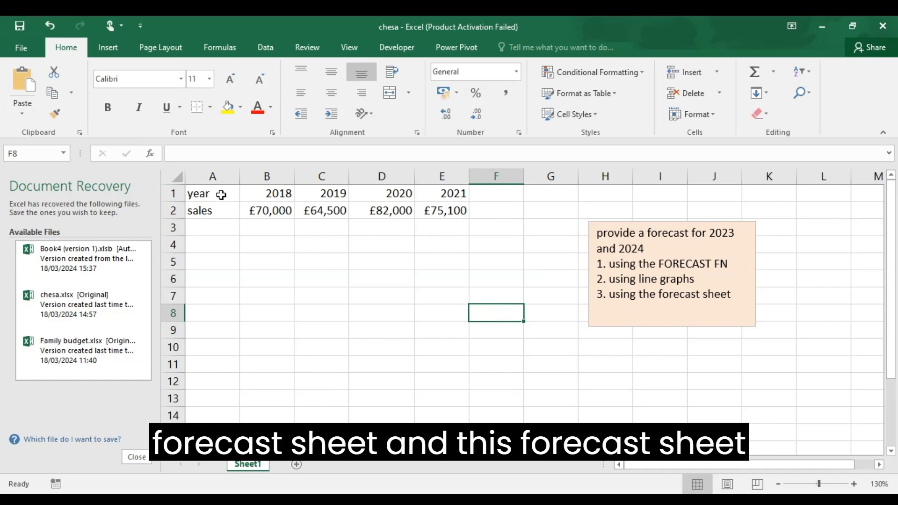
- Create a forecast sheet with a line chart from the year and sales data in A1:E2, forecasting through 2024
{"action": "left_click_drag", "start_coordinate": [202, 193], "coordinate": [445, 207]}
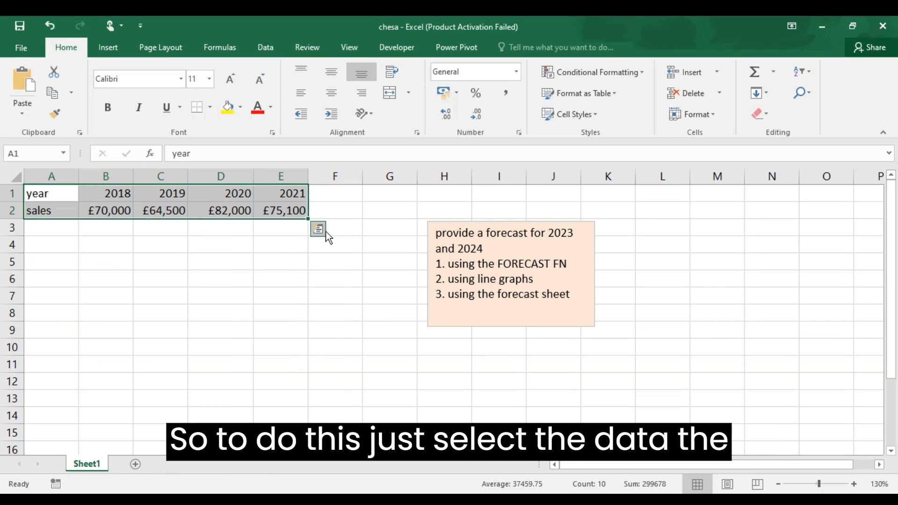
{"action": "left_click", "coordinate": [268, 47]}
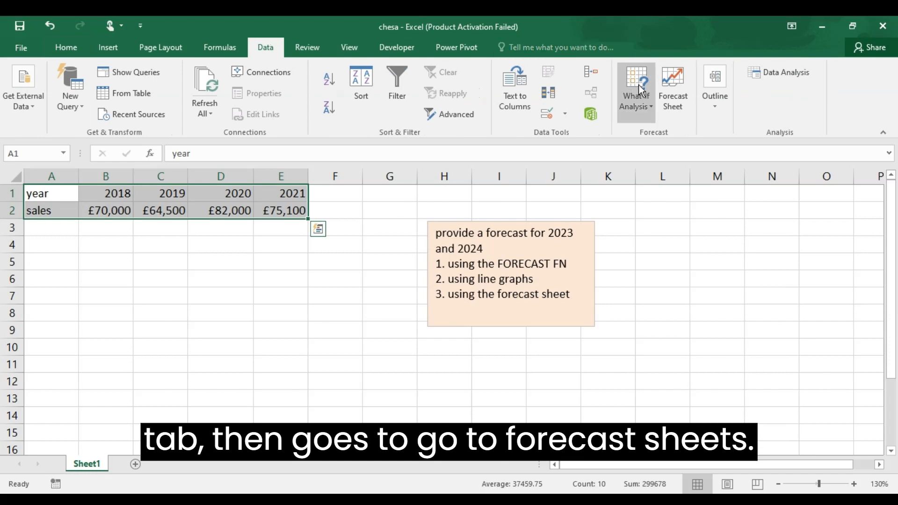
{"action": "left_click", "coordinate": [667, 97]}
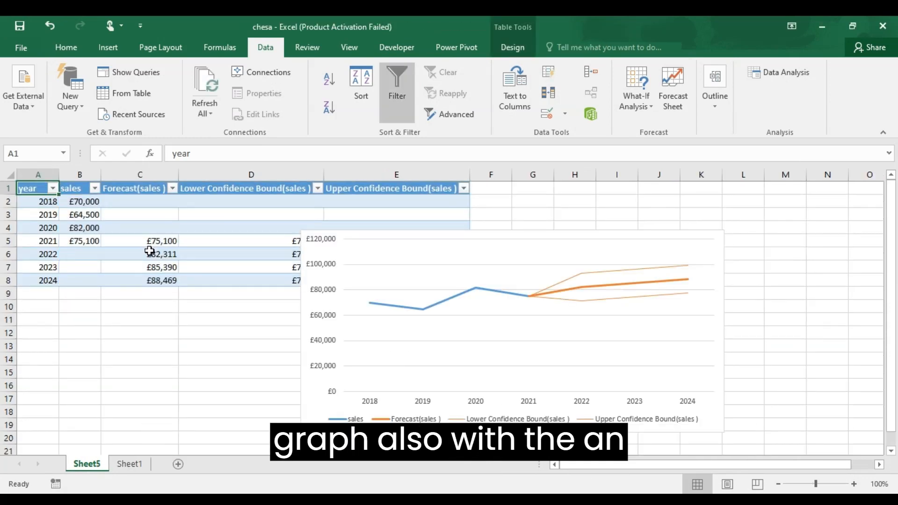
- Examine the forecast values in C5:C8 and the forecast, upper confidence bound and lower confidence bound series in the chart
{"action": "left_click_drag", "start_coordinate": [140, 241], "coordinate": [142, 279]}
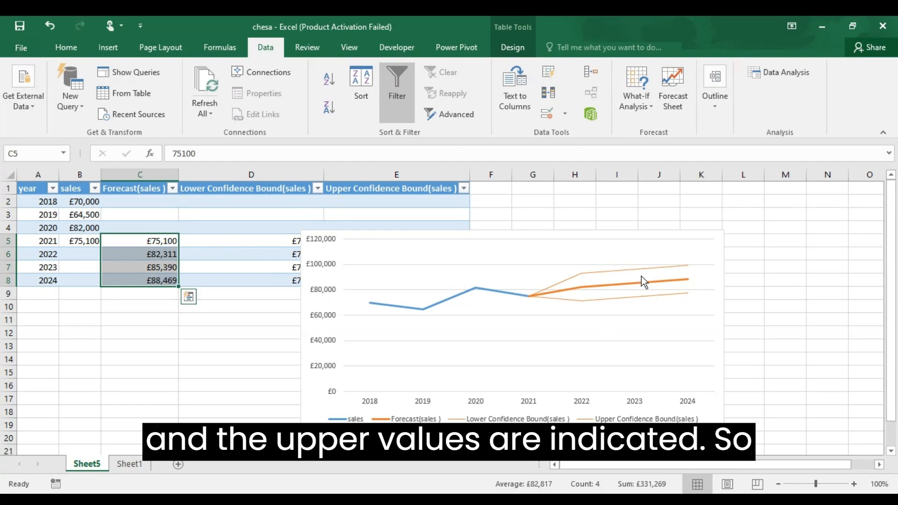
{"action": "left_click", "coordinate": [611, 248]}
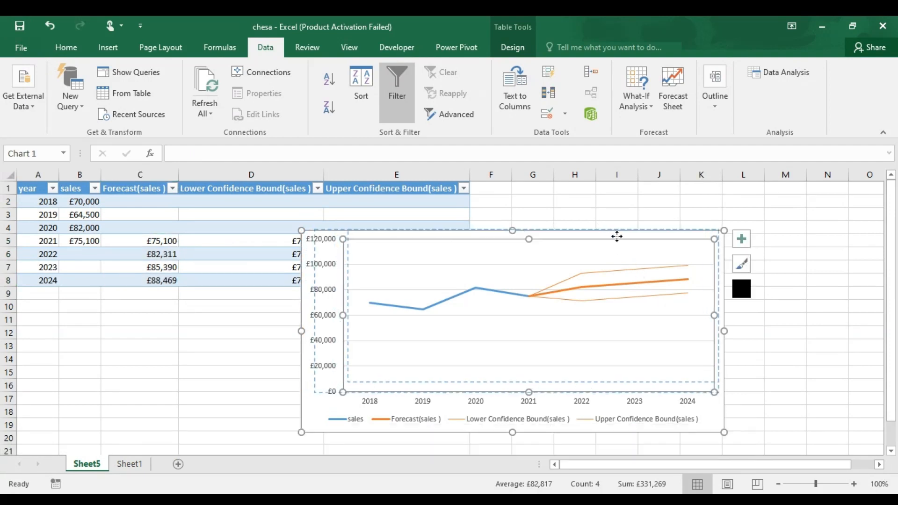
{"action": "left_click", "coordinate": [585, 283]}
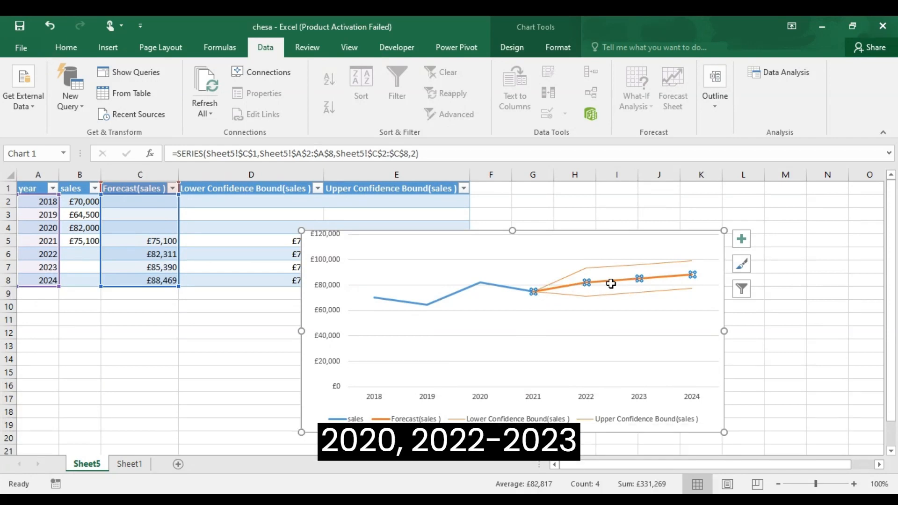
{"action": "left_click", "coordinate": [585, 269]}
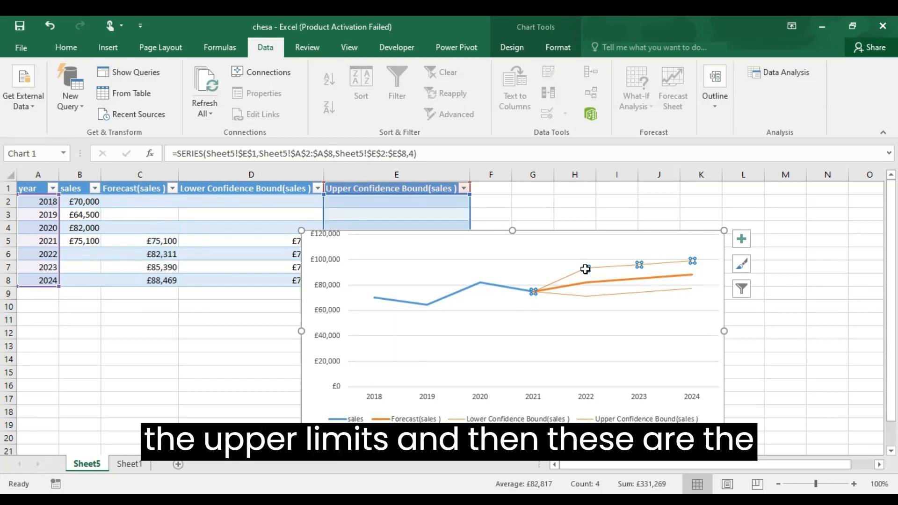
{"action": "left_click", "coordinate": [587, 295]}
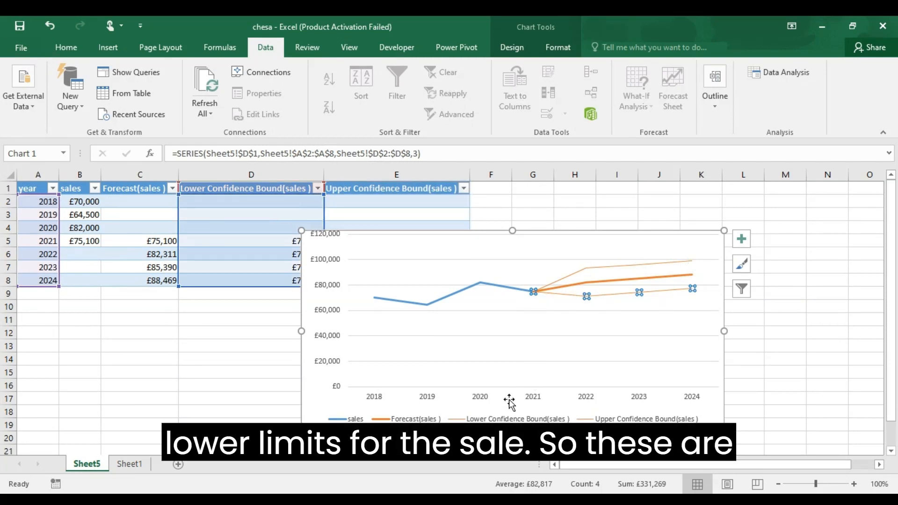